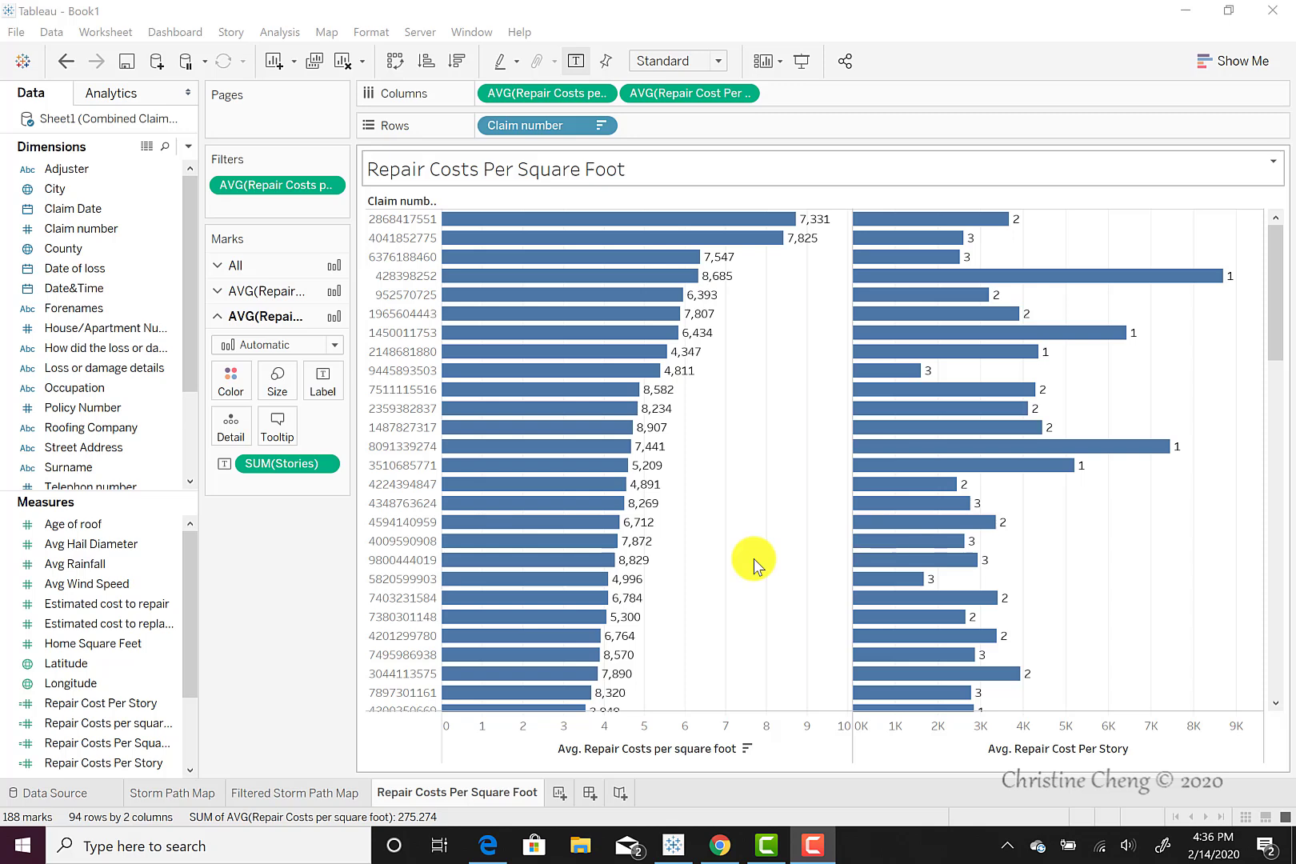
- Create a new worksheet and rename the Sheet 4 tab to 'Adjuster/Roofing Company Analysis'
click(559, 792)
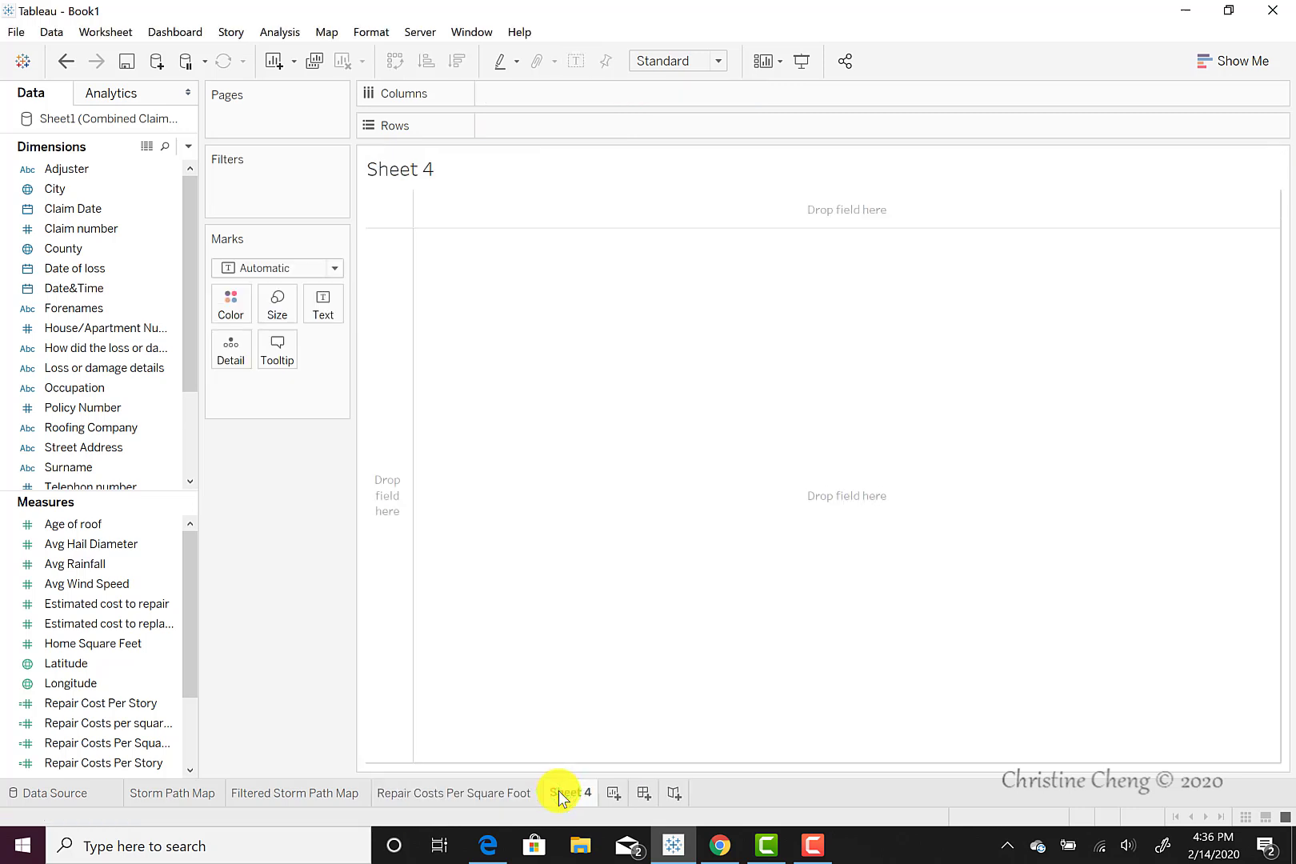
right_click(559, 790)
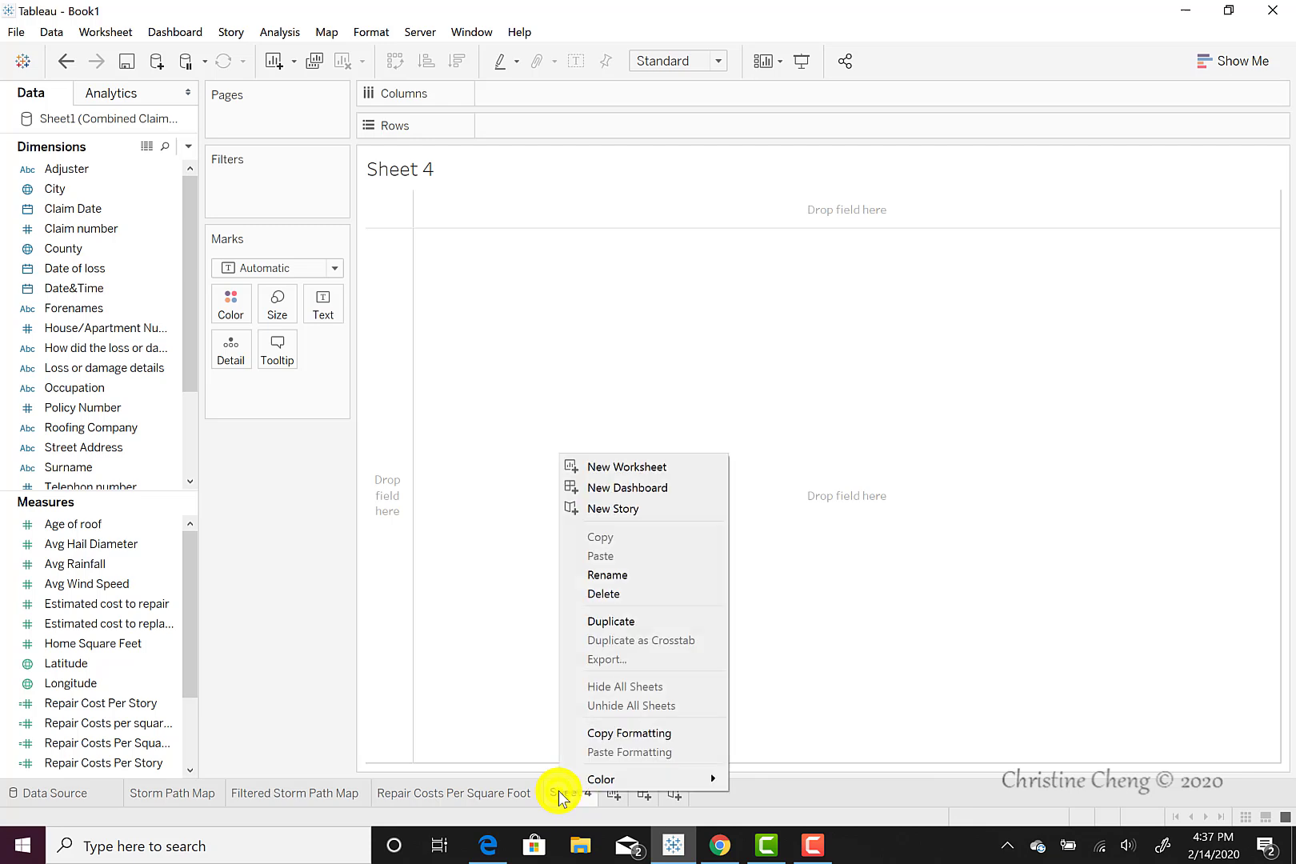
click(613, 579)
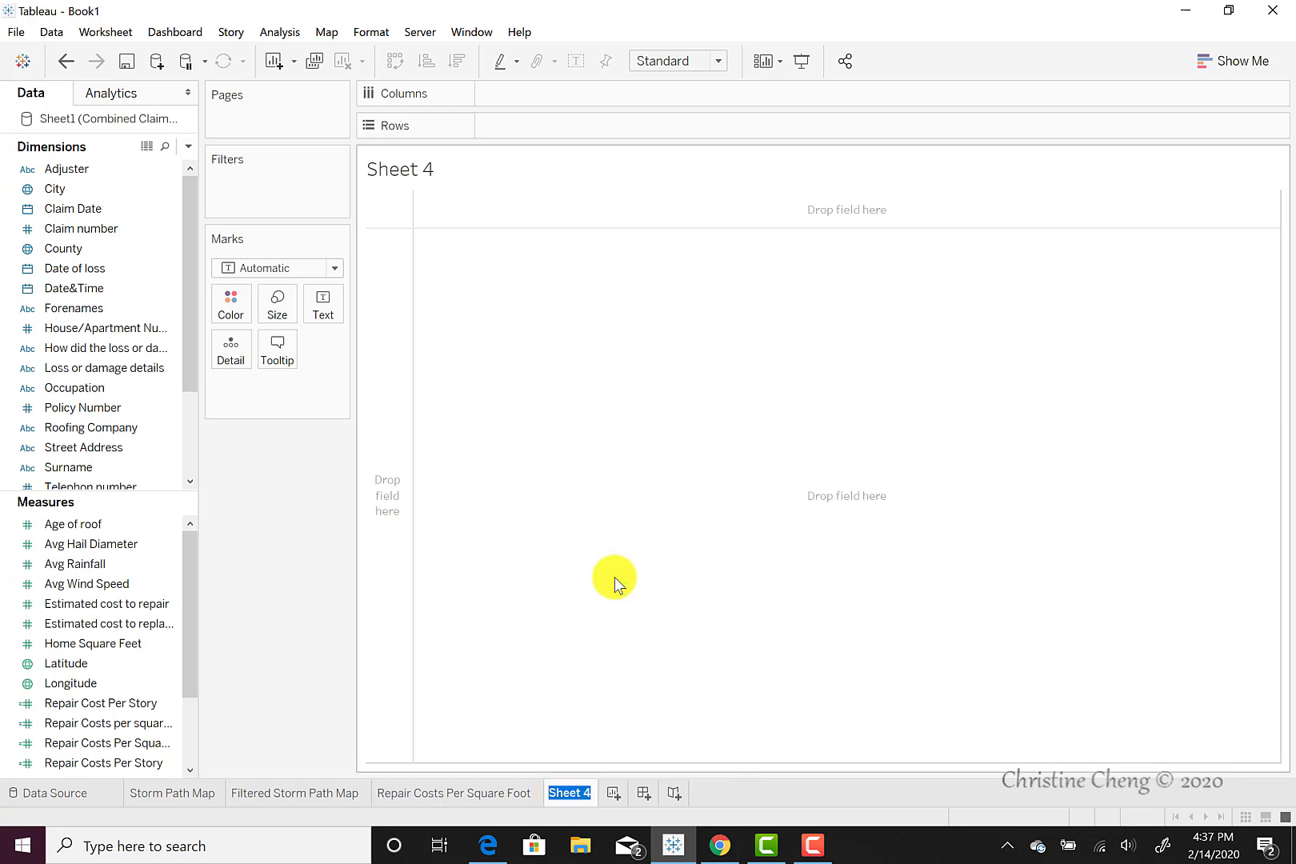
text(Adjusted/R)
key(BackSpace)
key(BackSpace)
key(BackSpace)
text(r/Roofing)
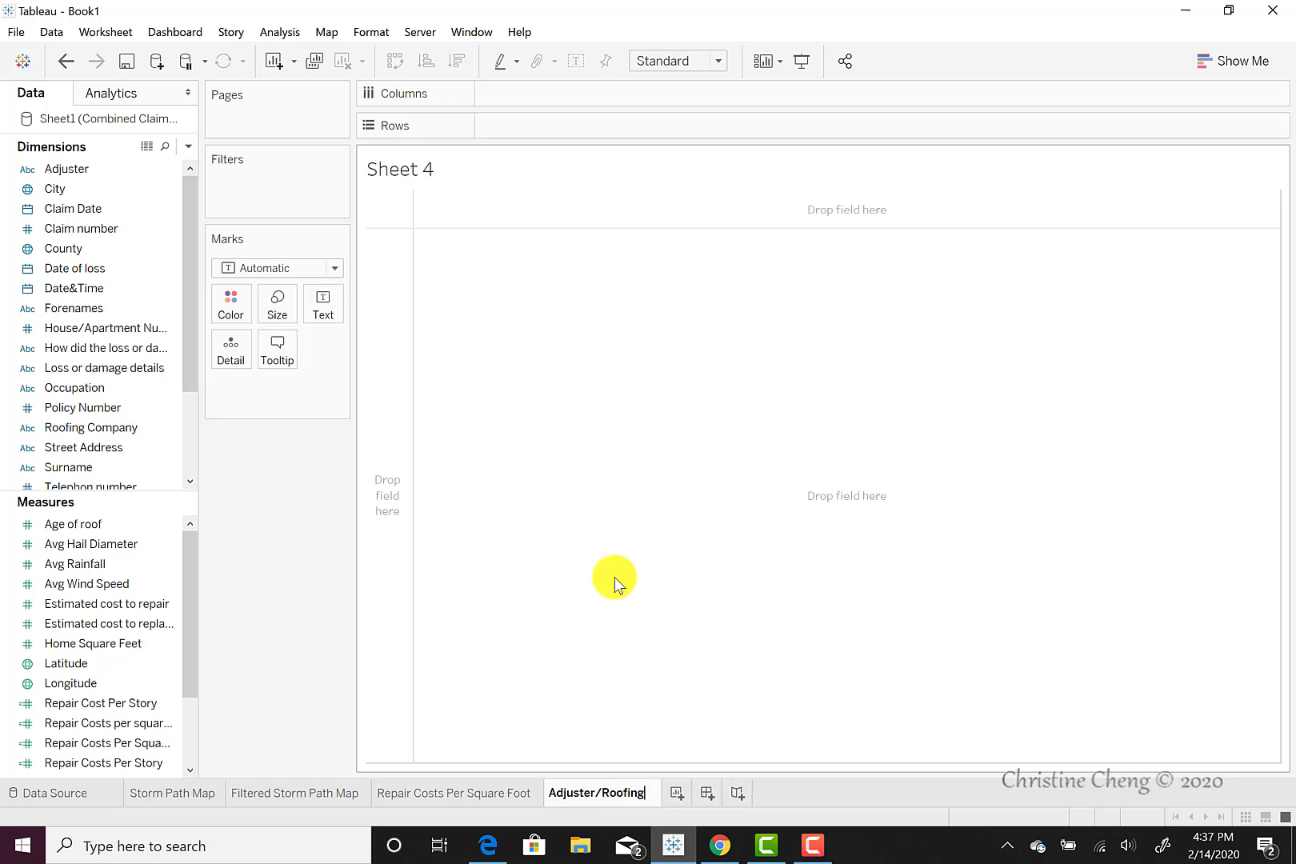
text( C)
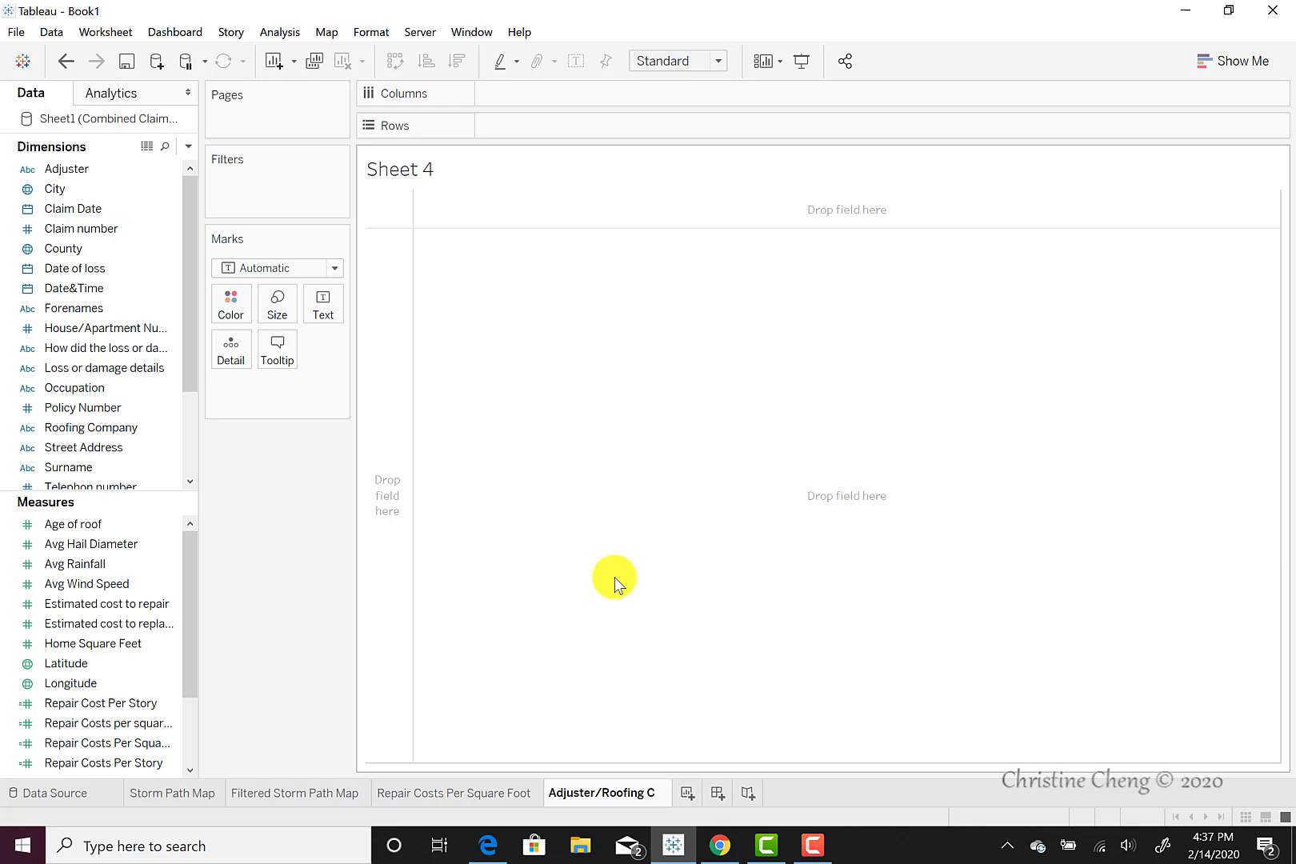
text(ompany Ana)
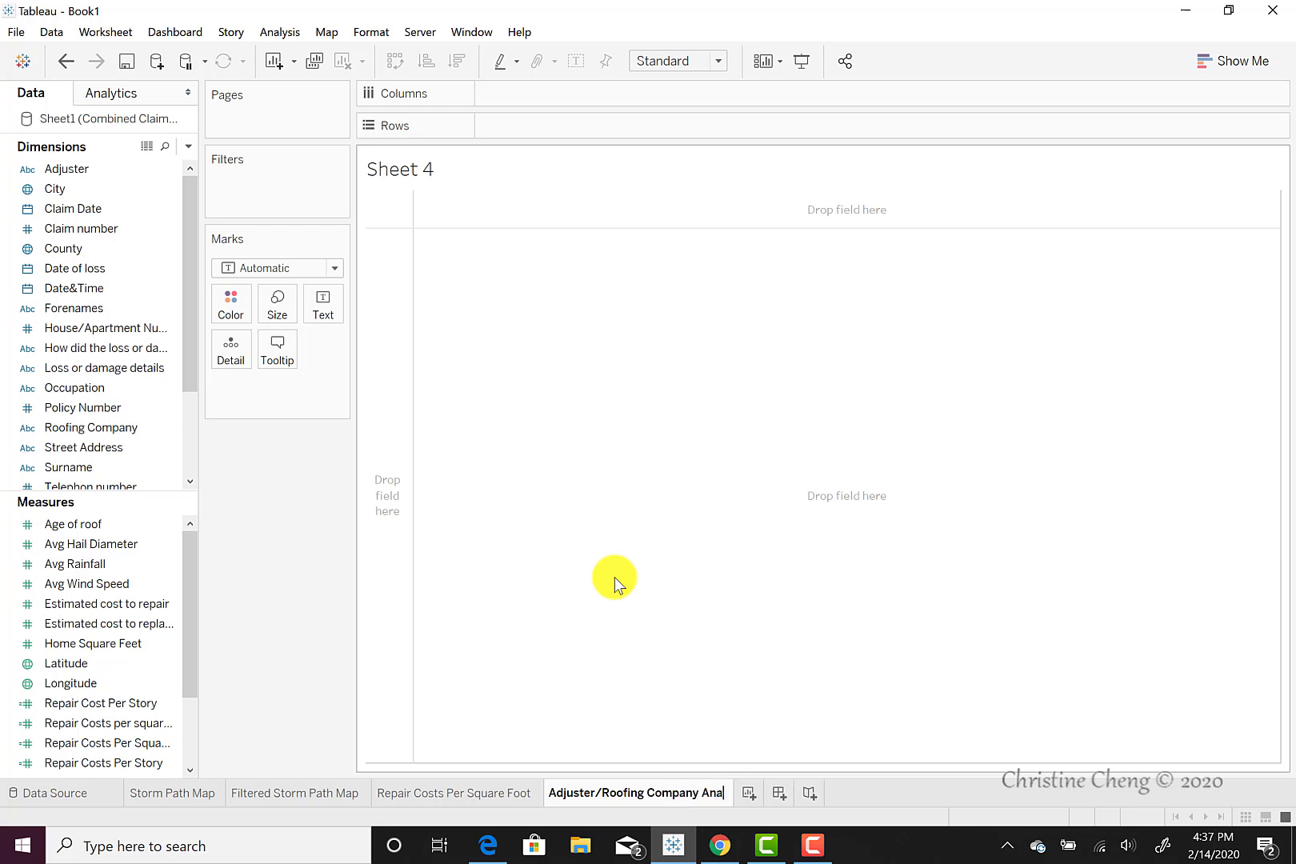
text(lysis)
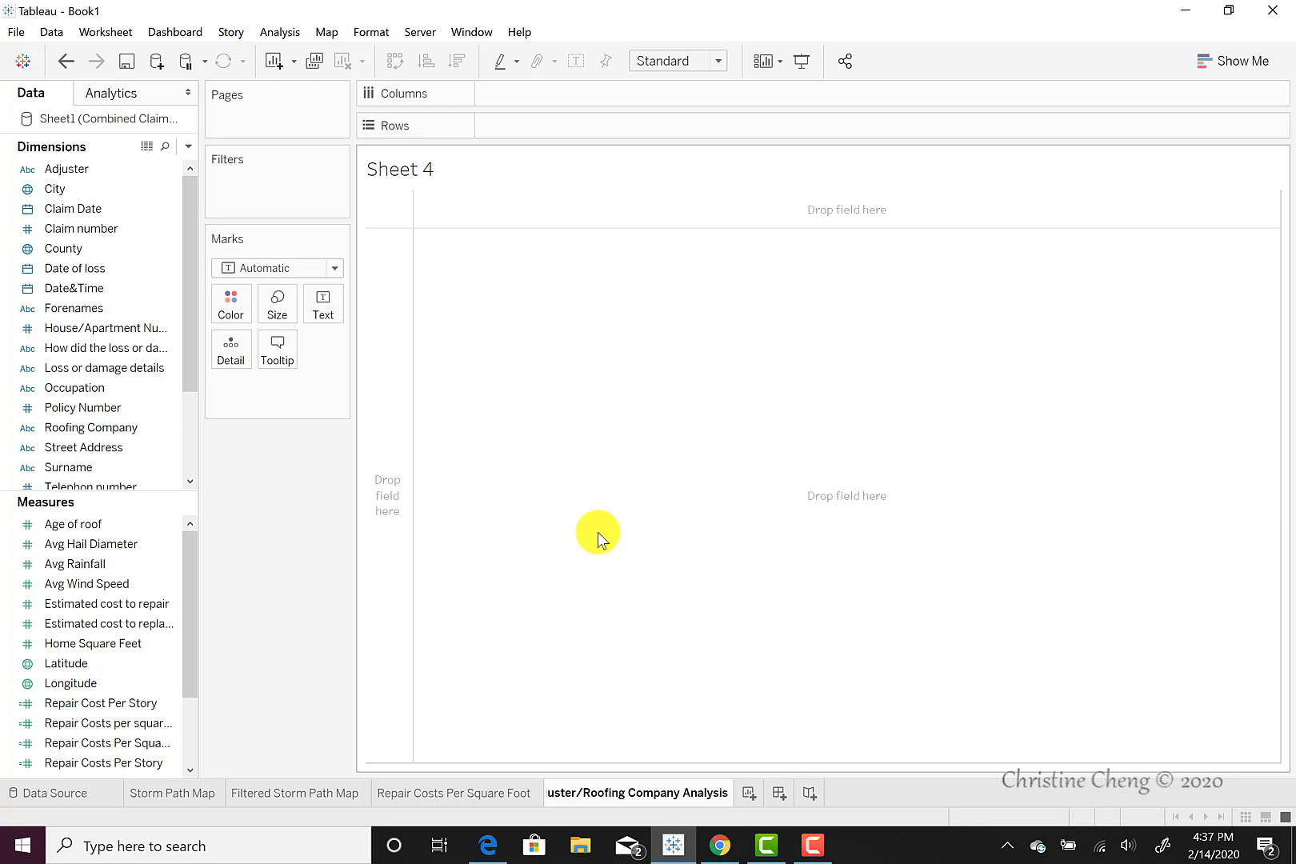
click(555, 434)
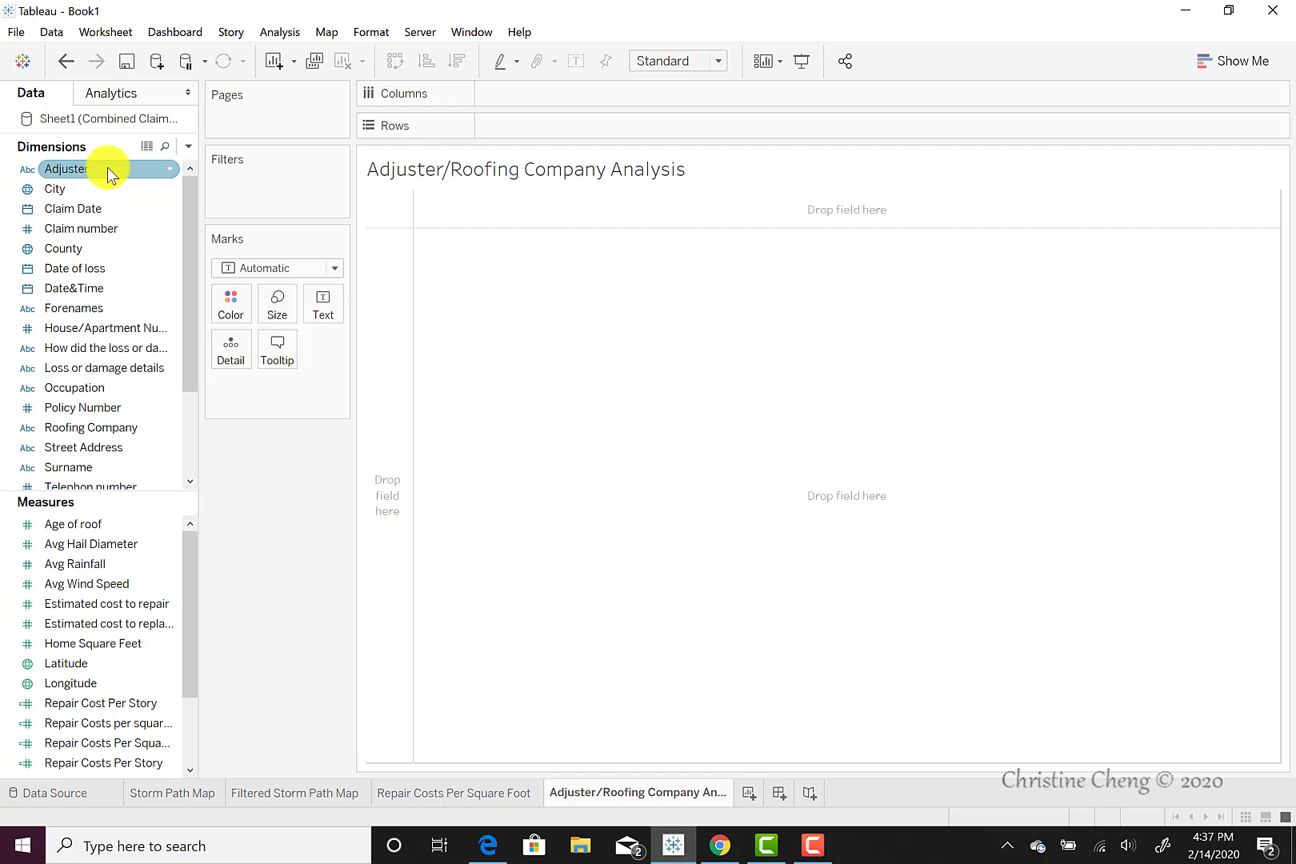
- Place Adjuster on the Columns shelf and Roofing Company on the Rows shelf
drag(107, 166, 563, 107)
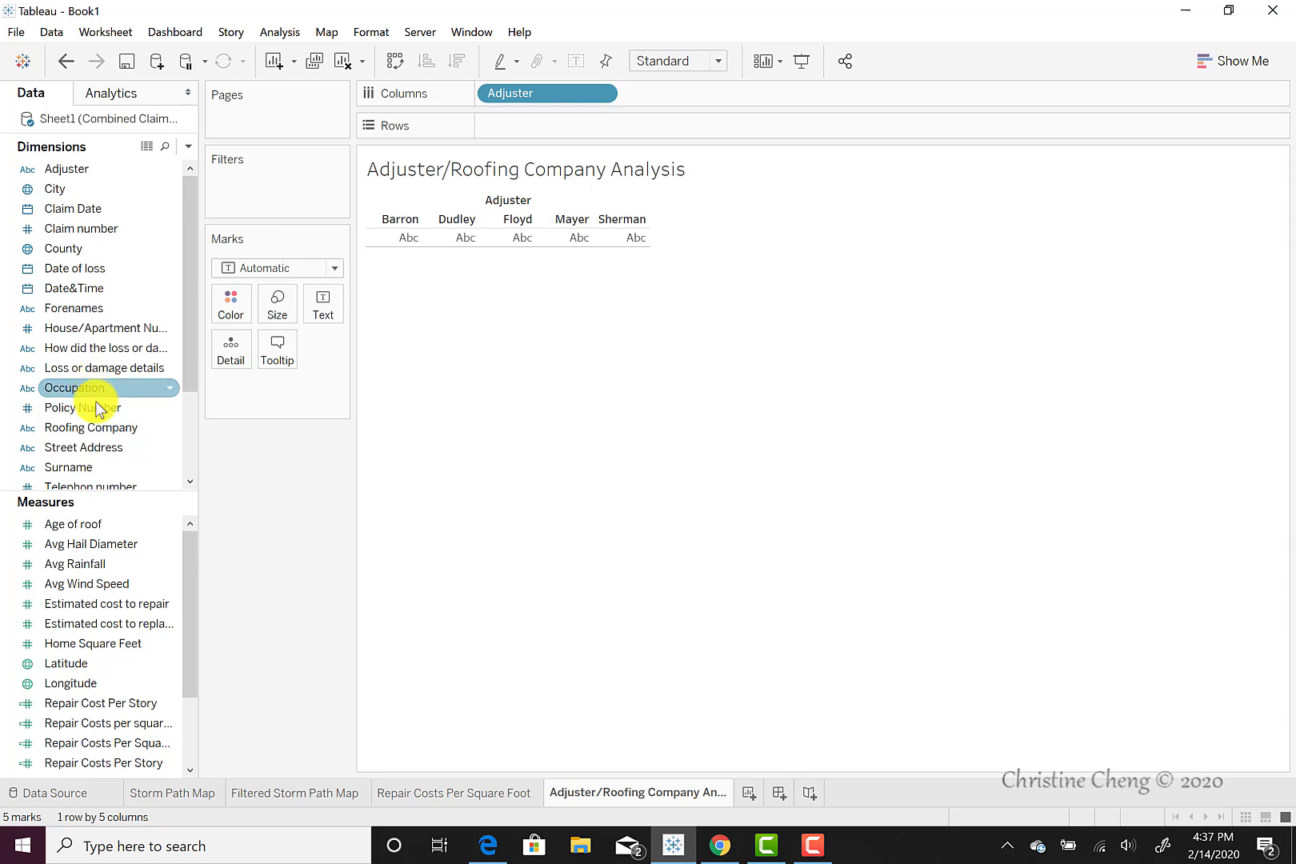
drag(98, 426, 540, 127)
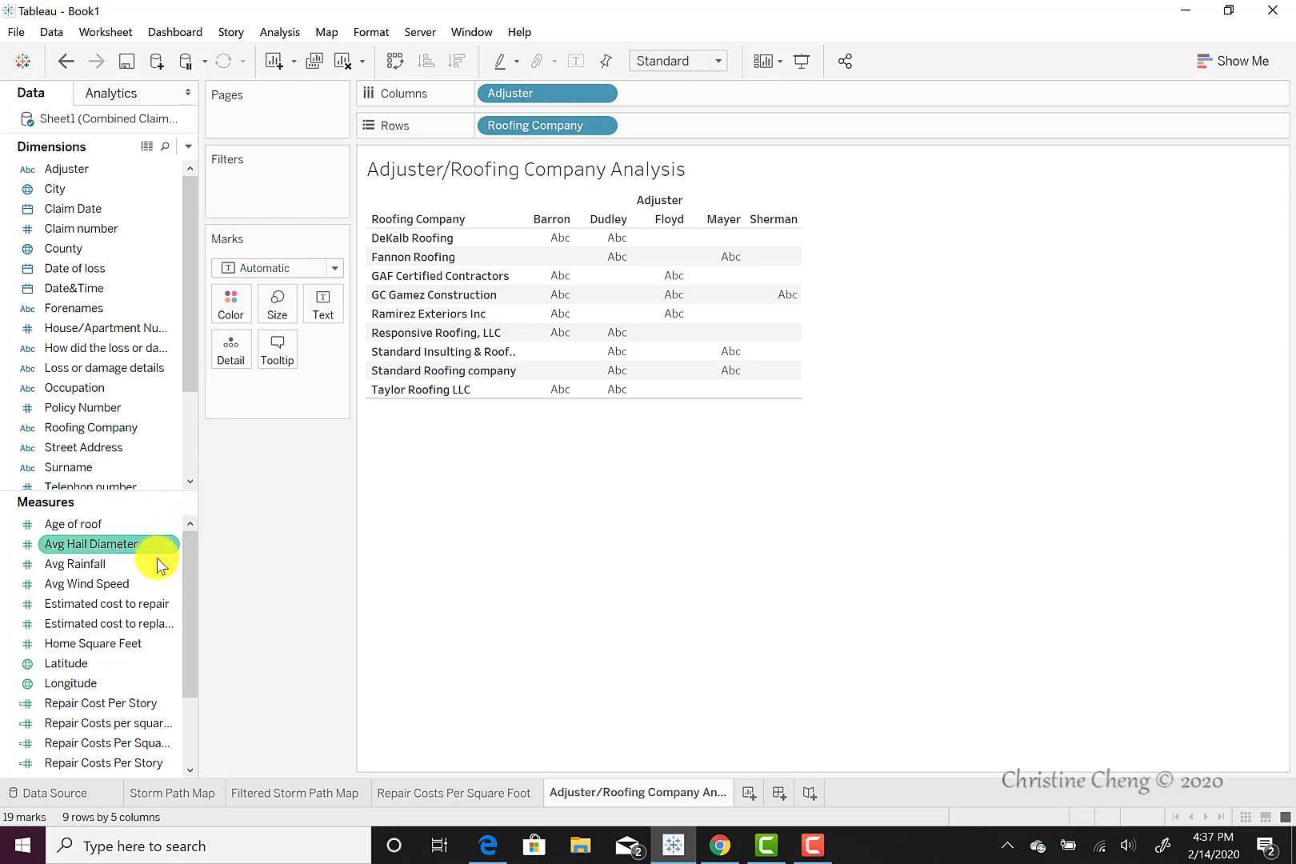
- Add Estimated cost to repair and Estimated cost to replace, both aggregated as Average
double_click(129, 605)
double_click(127, 622)
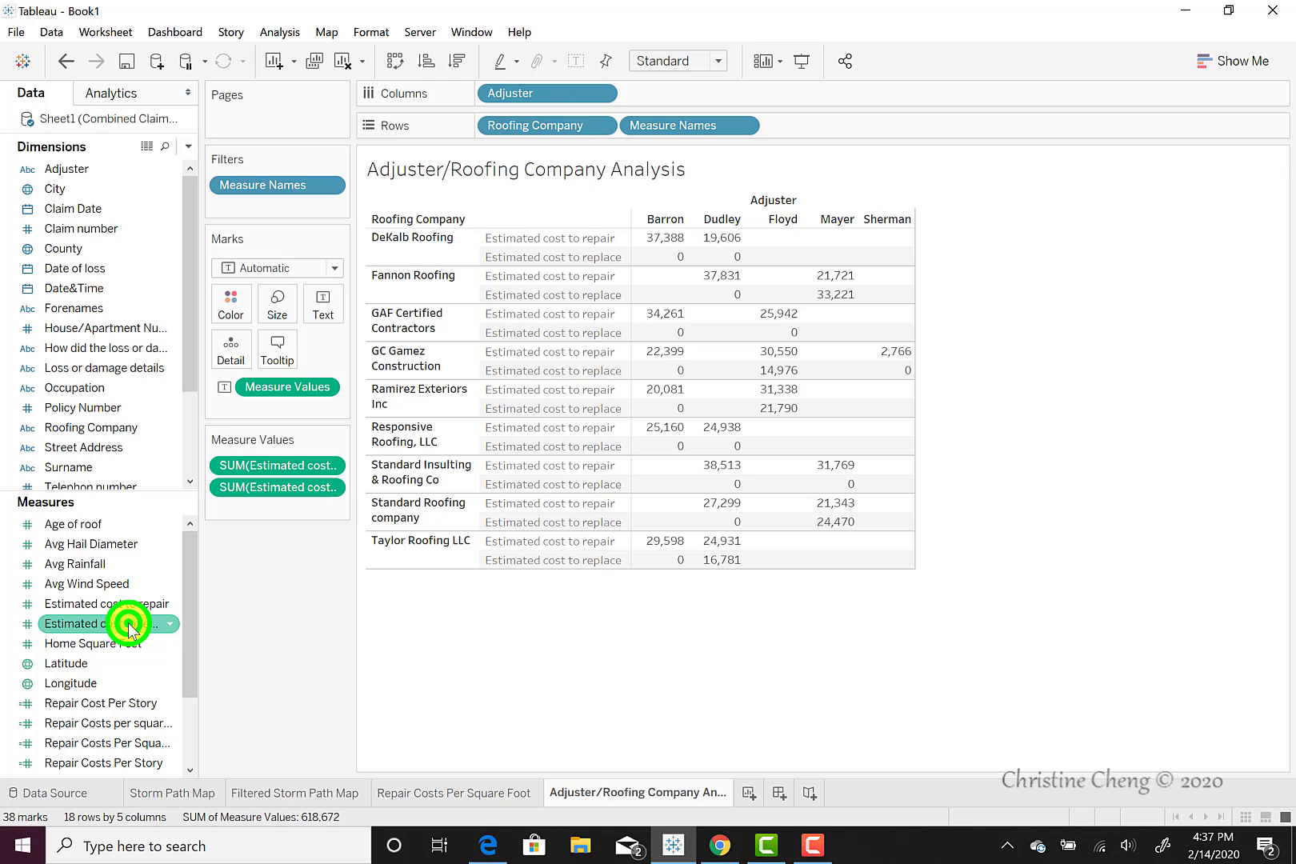
click(330, 467)
mouse_move(367, 612)
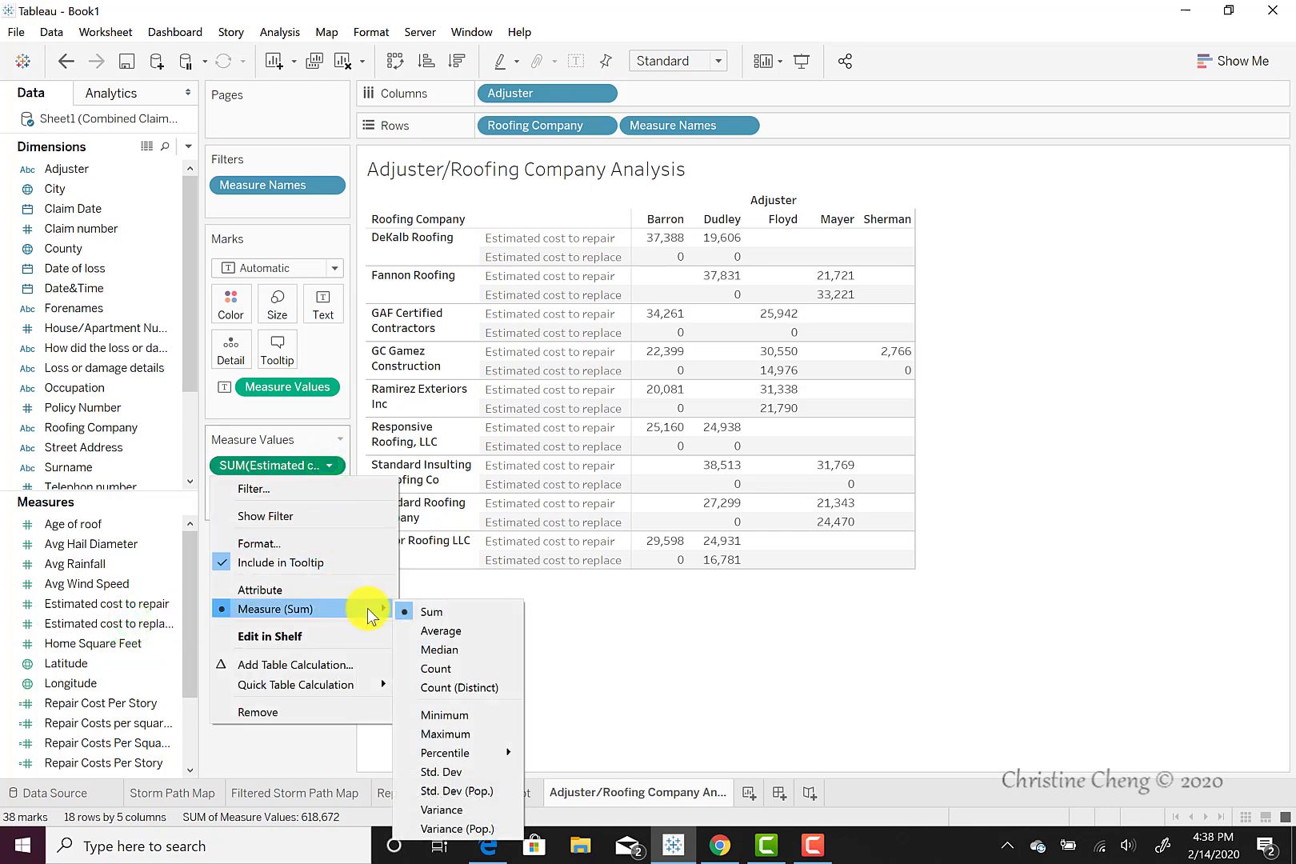
click(439, 628)
click(332, 488)
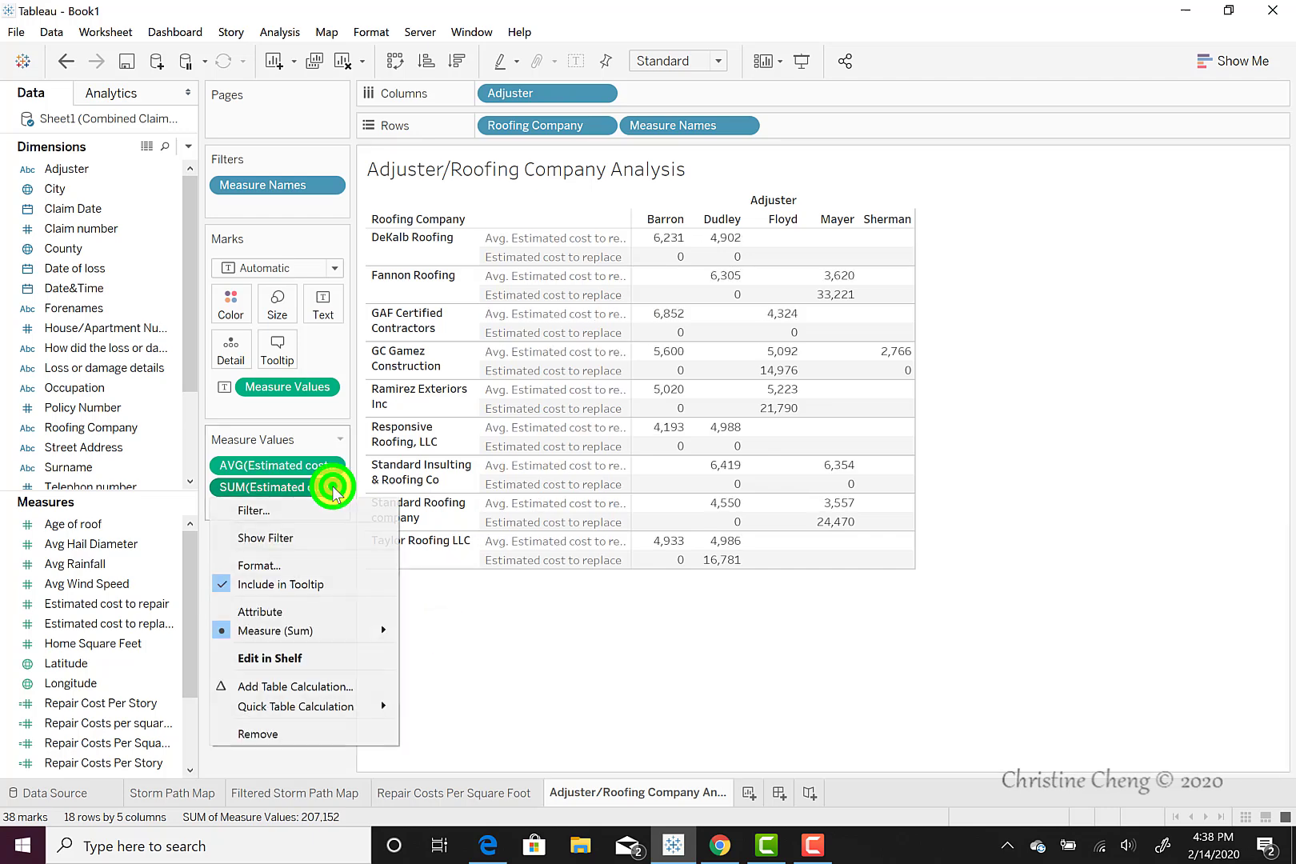
mouse_move(380, 625)
click(450, 649)
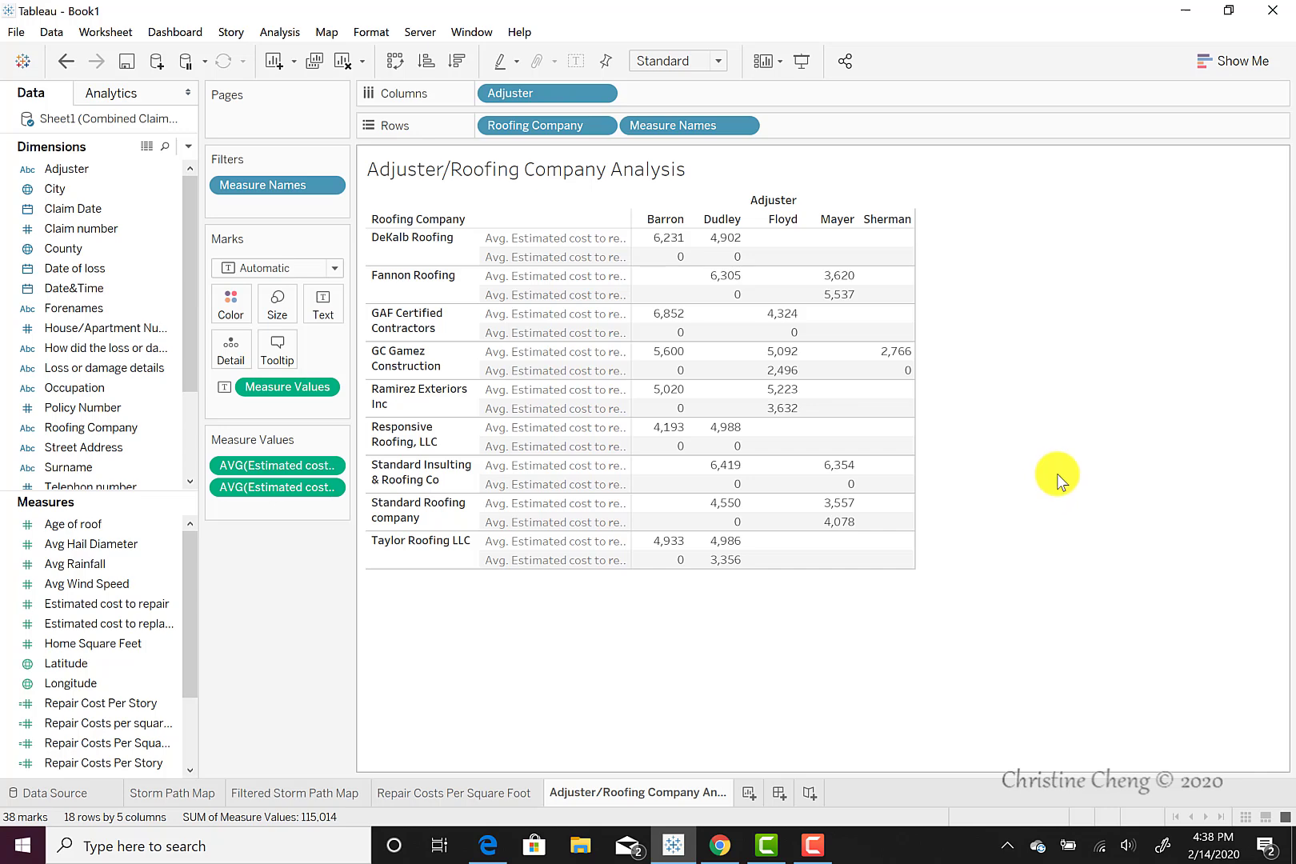
- Switch to side-by-side bars via Show Me and move Roofing Company from Columns to Rows
click(1218, 59)
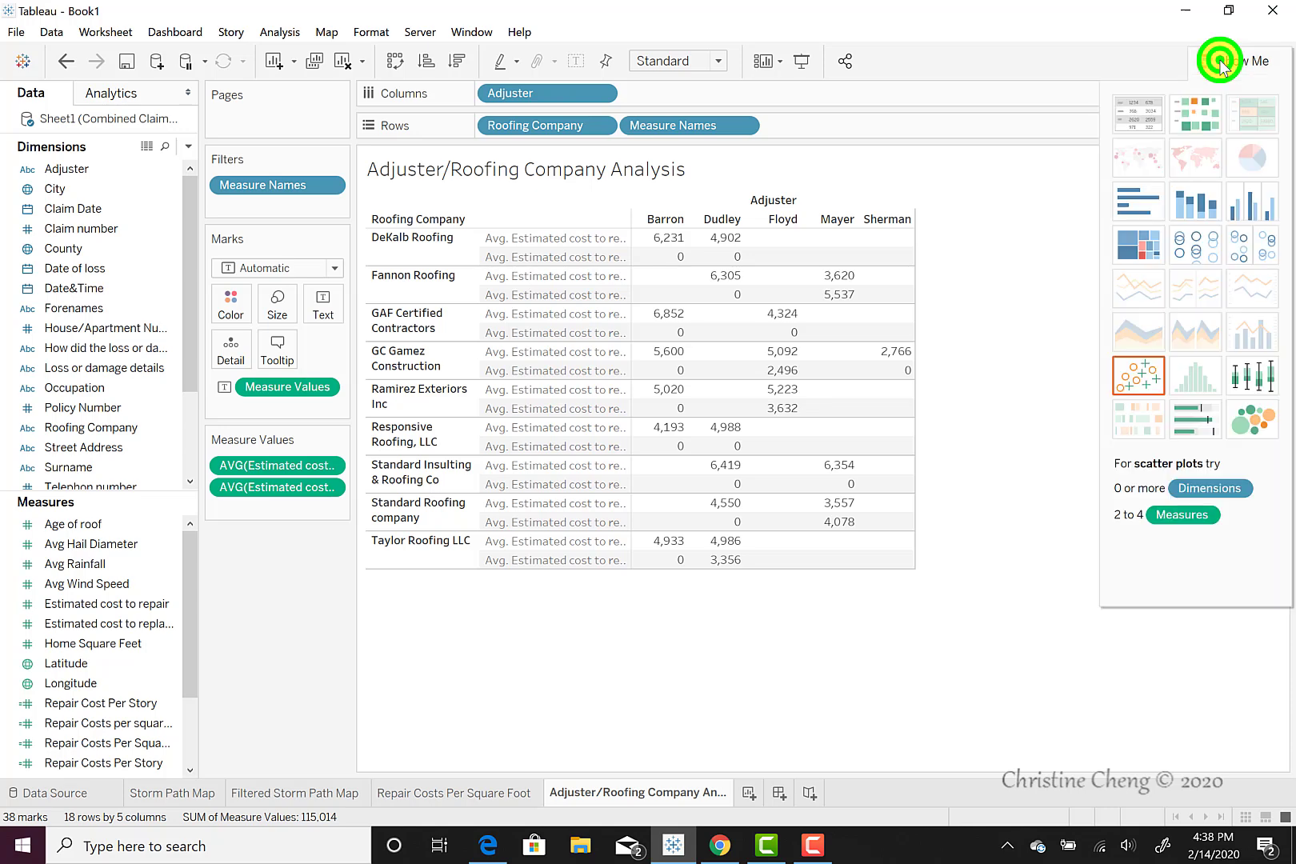
click(1258, 212)
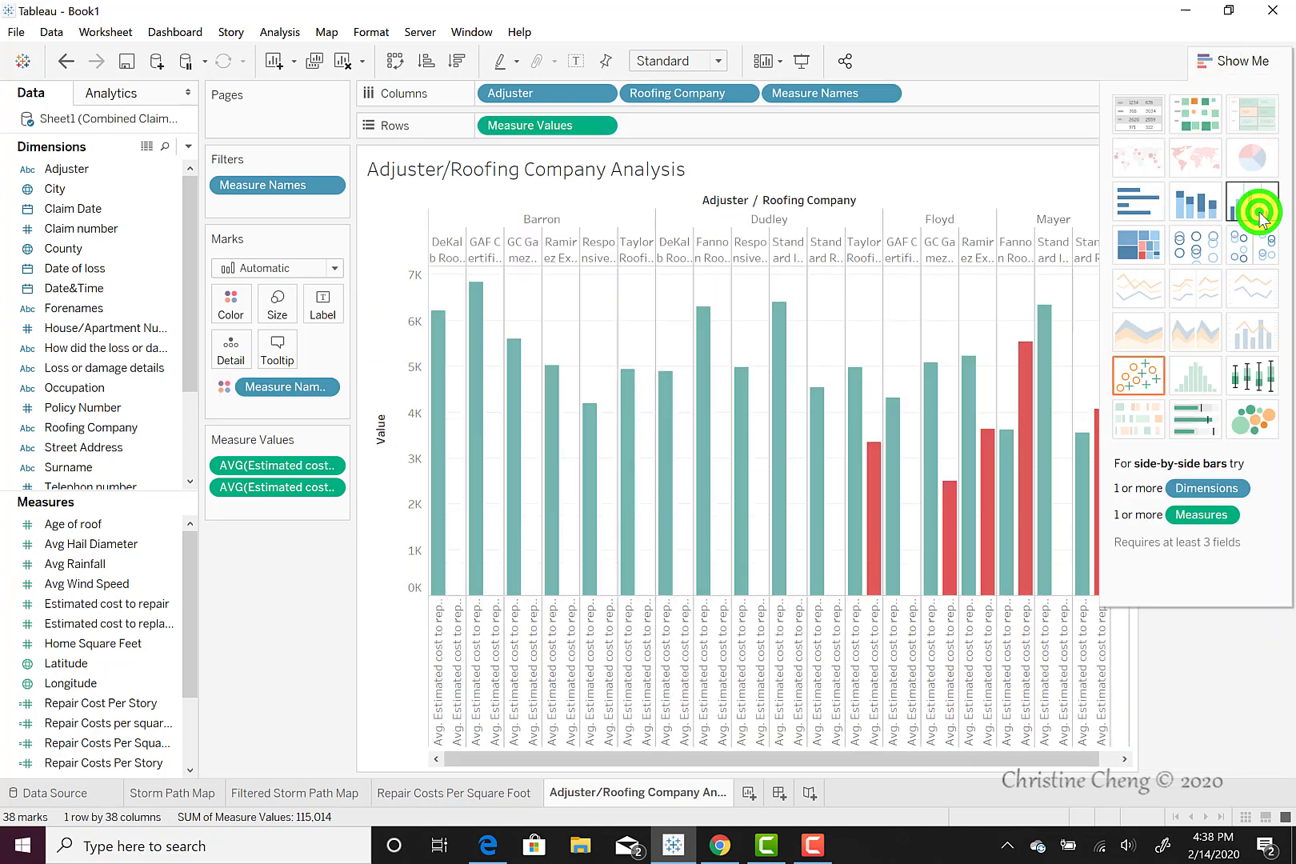
click(1237, 63)
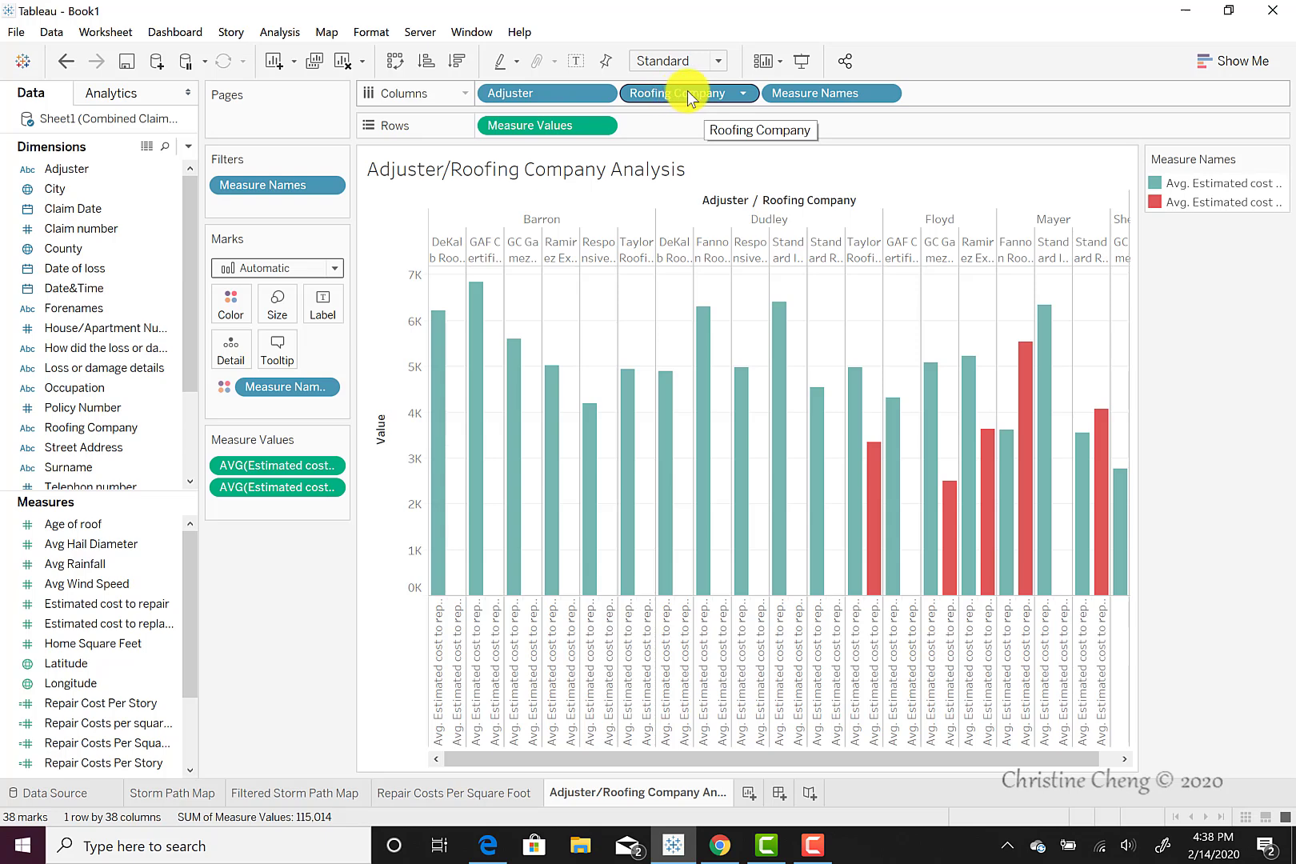
drag(687, 91, 551, 127)
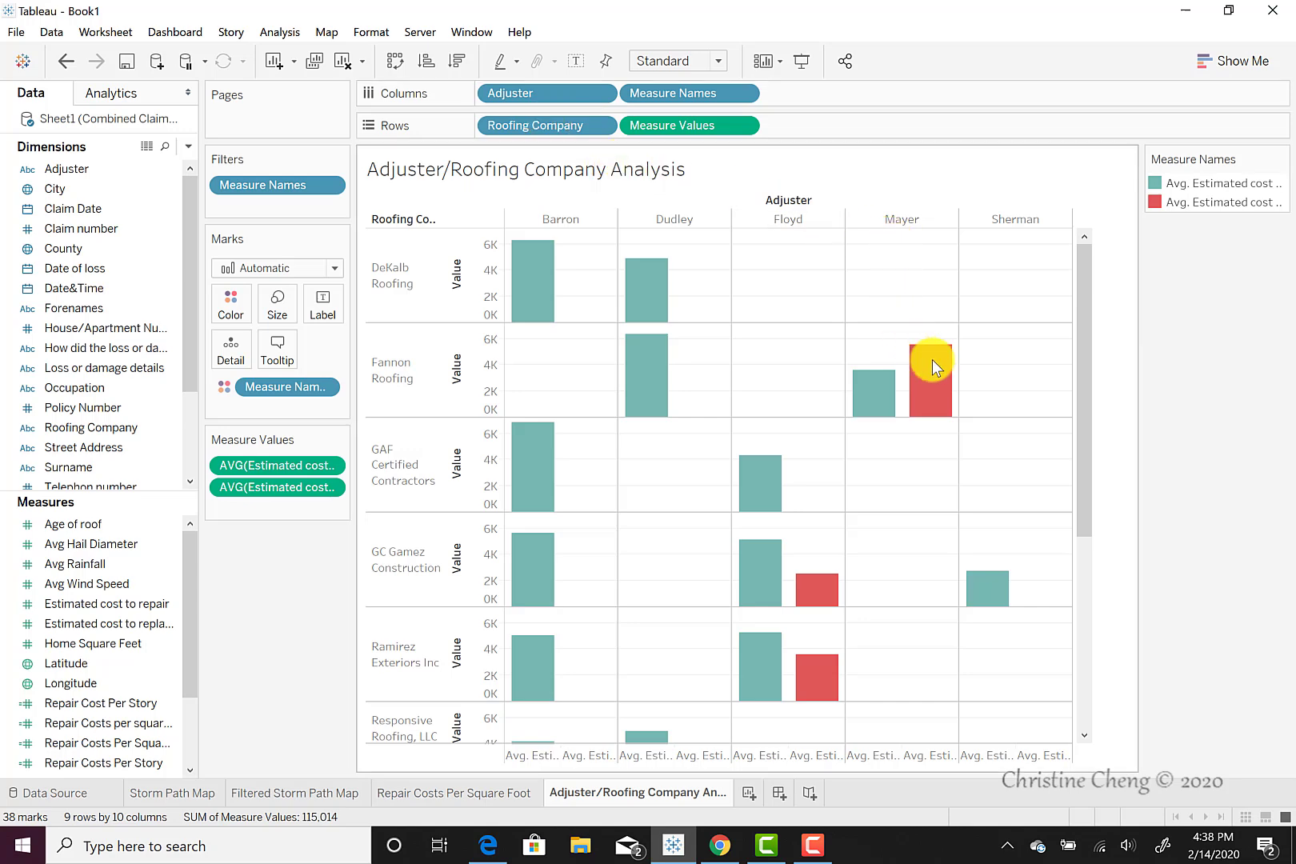
scroll(979, 411, down, 5)
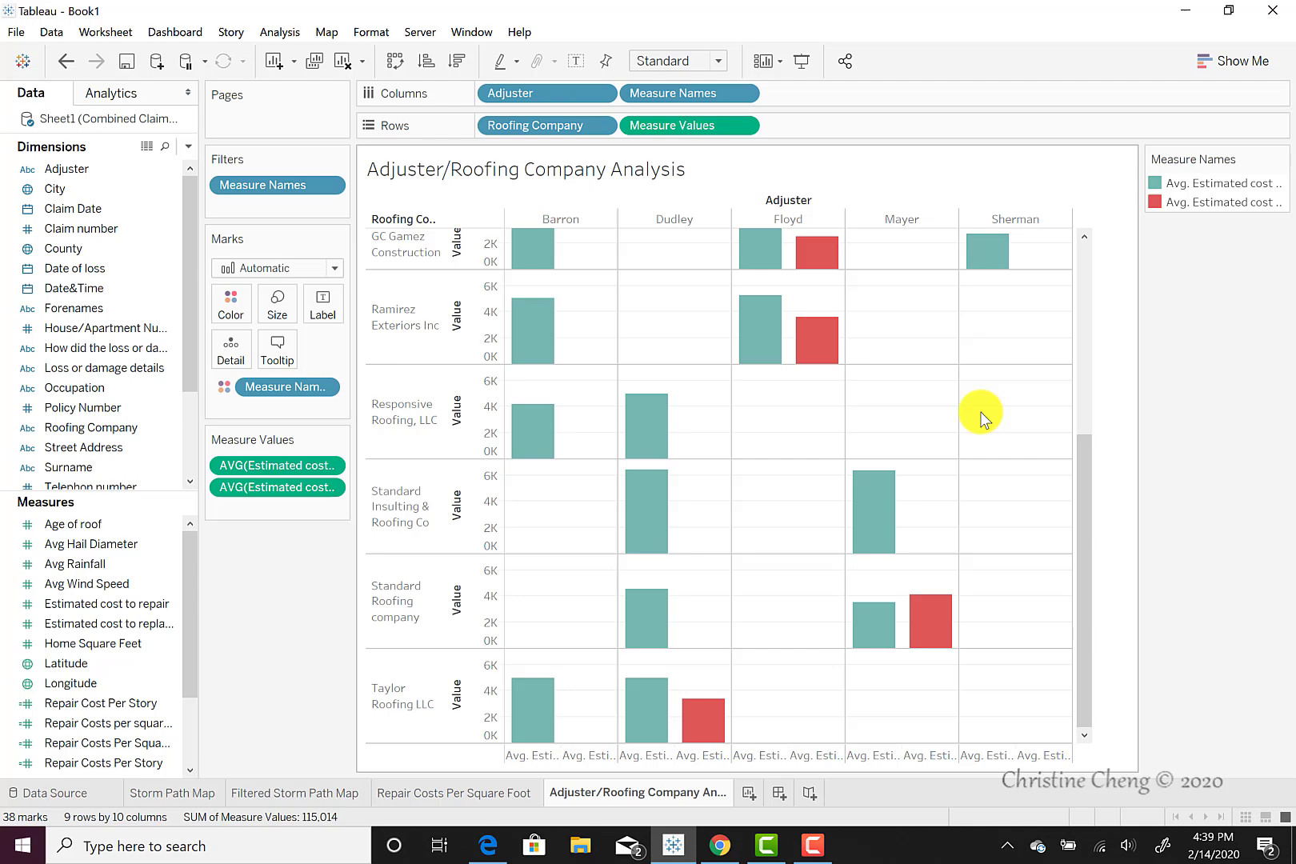
scroll(979, 411, up, 5)
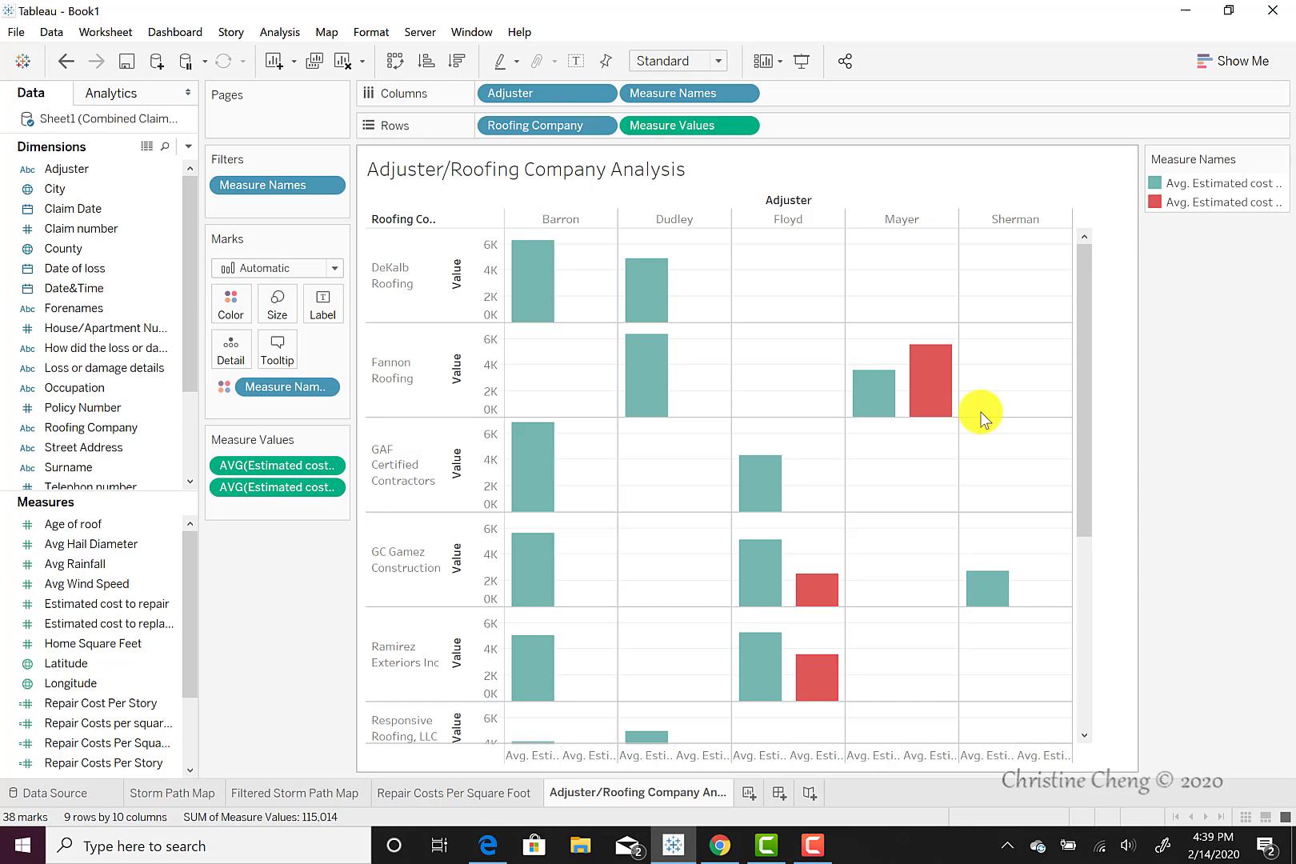
scroll(980, 411, down, 5)
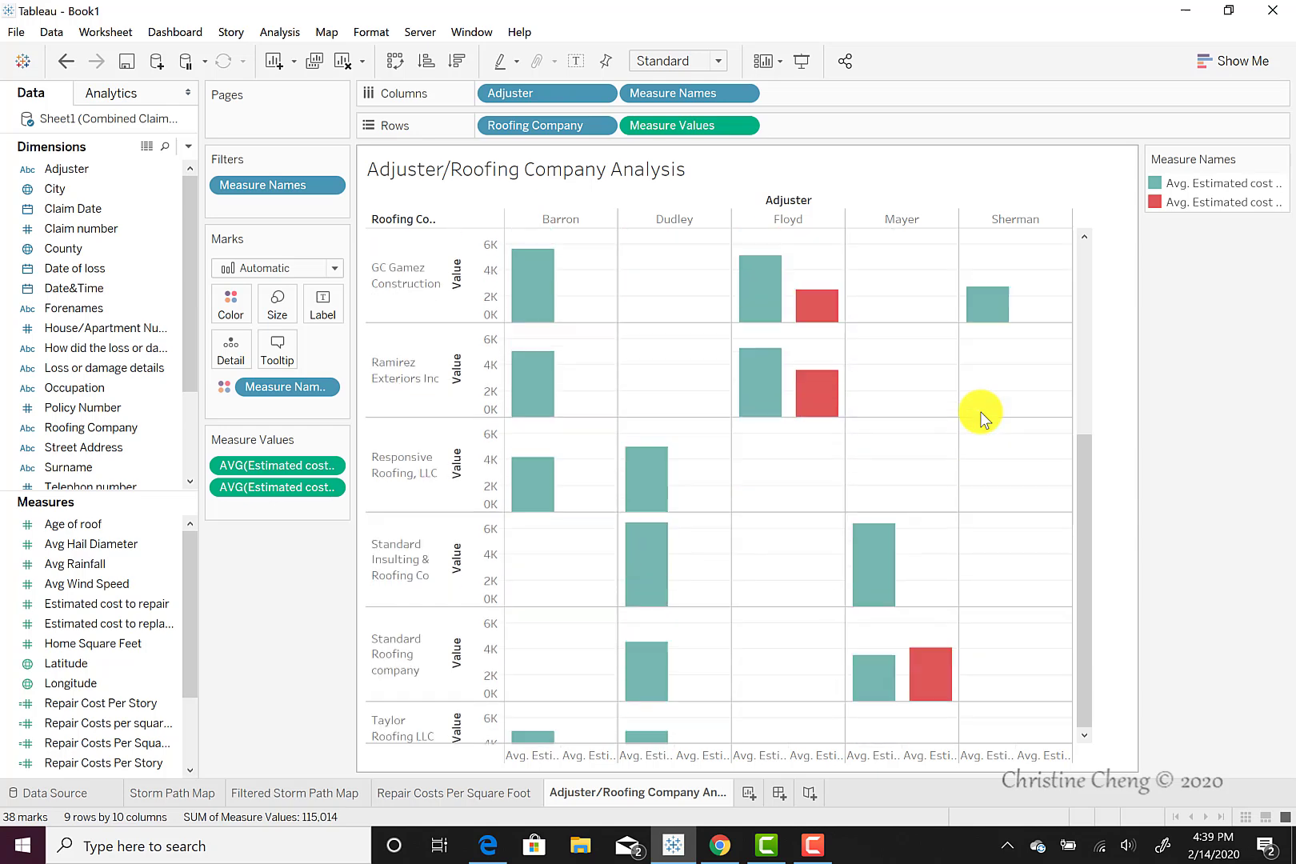
scroll(1007, 431, up, 2)
scroll(1007, 431, down, 2)
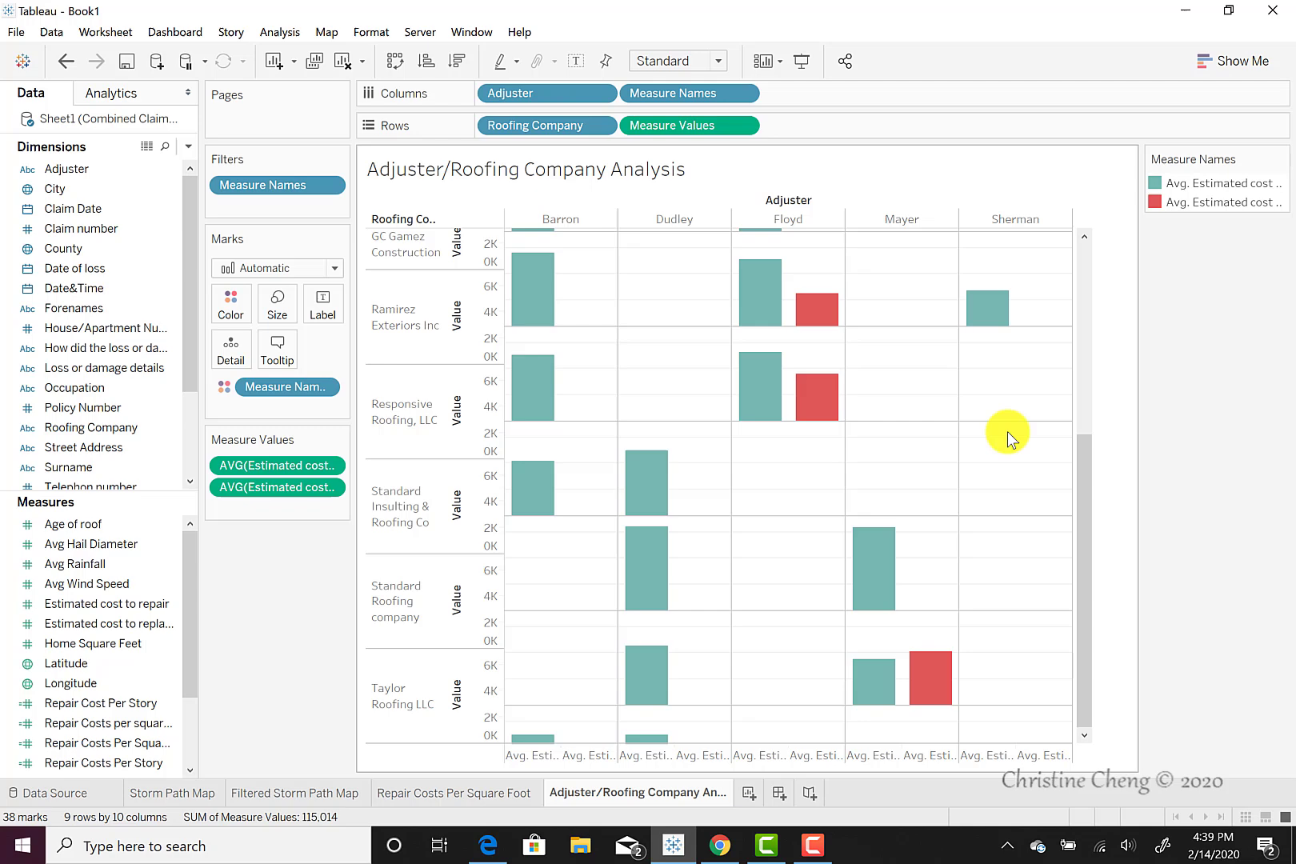
scroll(1007, 431, up, 5)
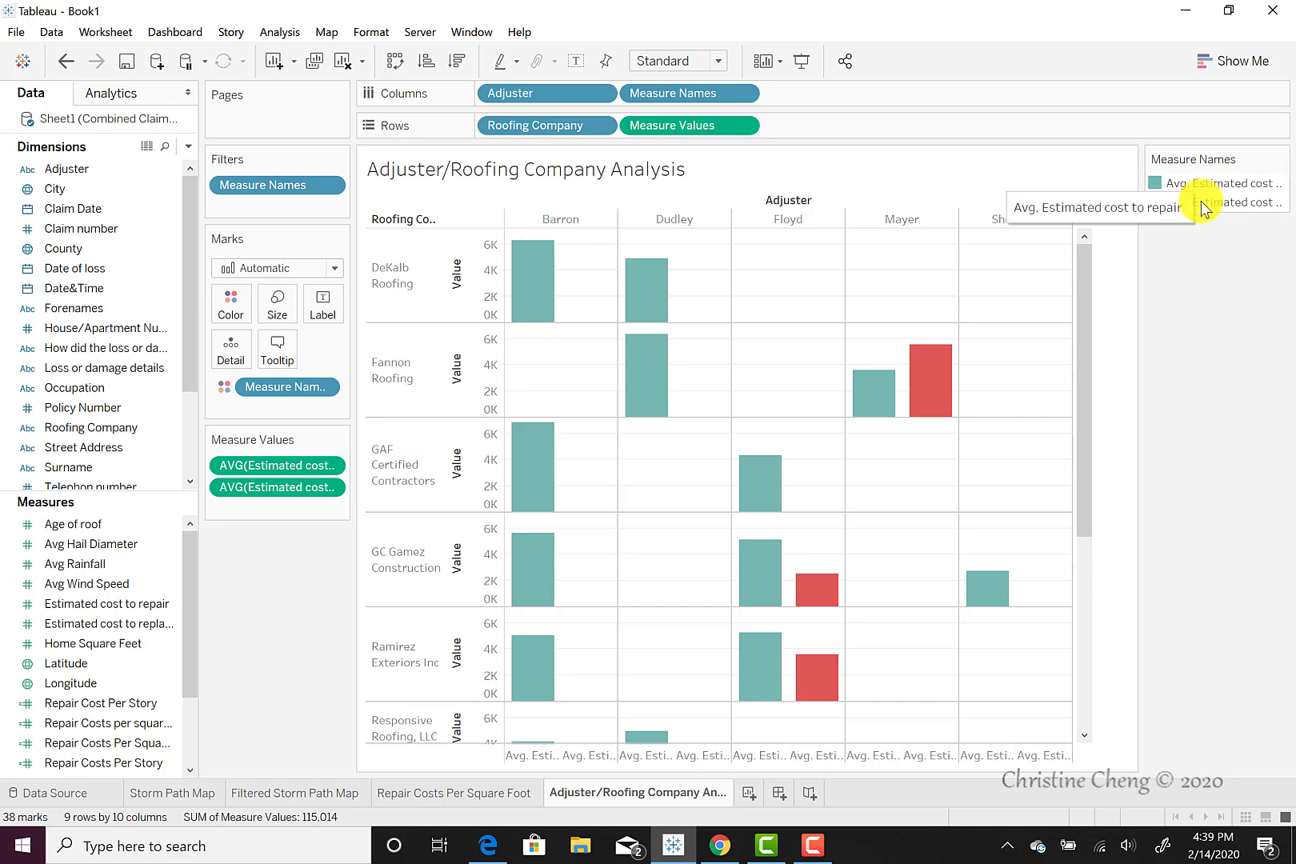
- Recolor the average repair cost legend item to blue in Edit Colors
right_click(1151, 183)
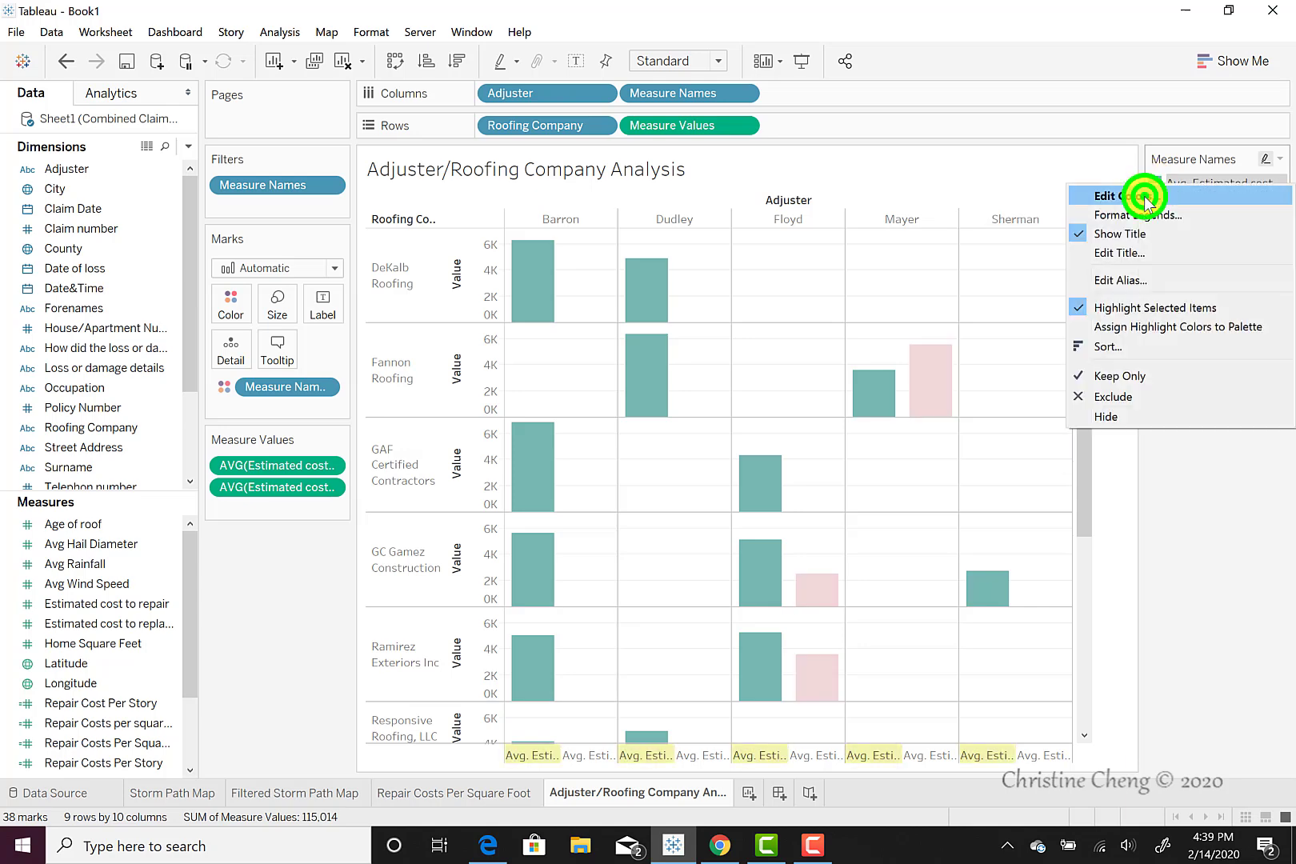
click(1144, 197)
click(674, 304)
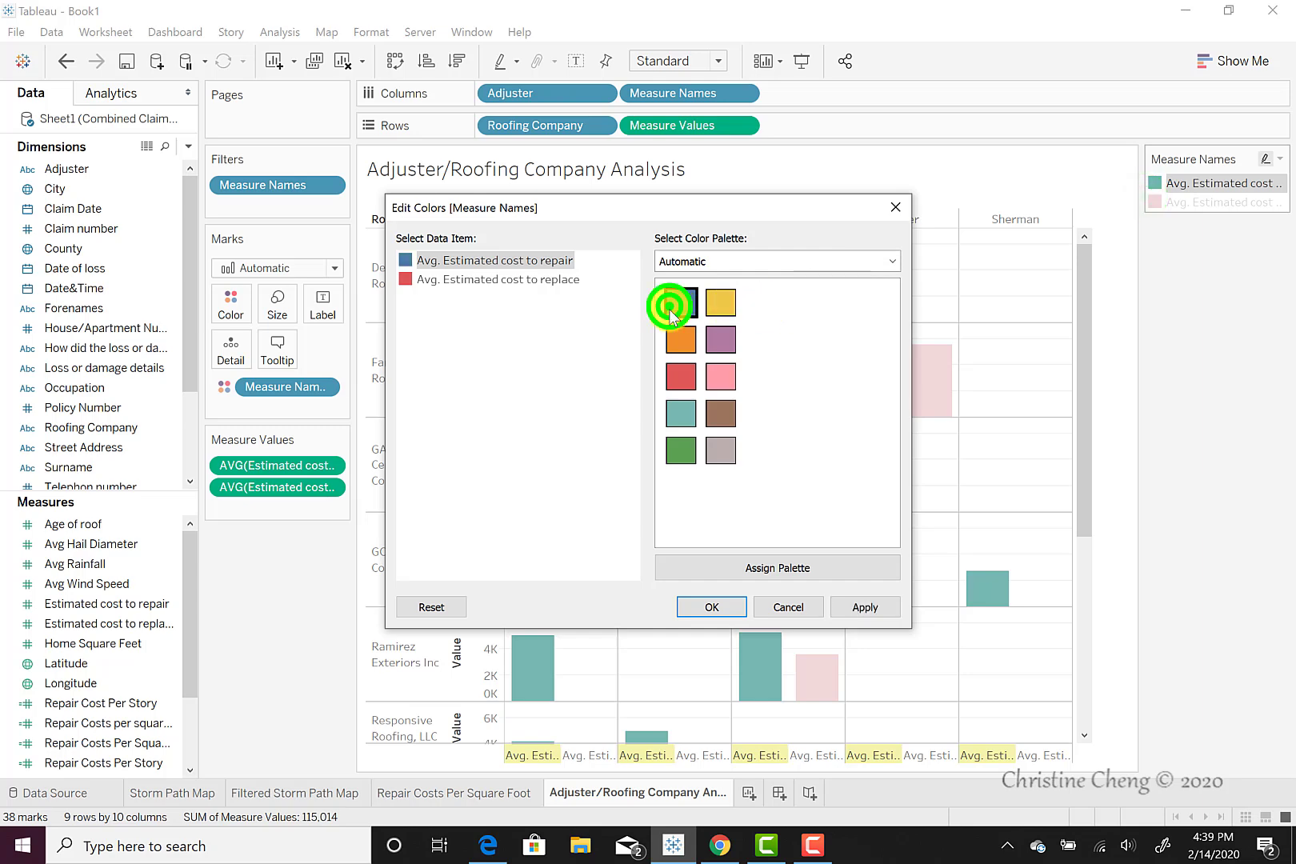
click(864, 609)
click(712, 607)
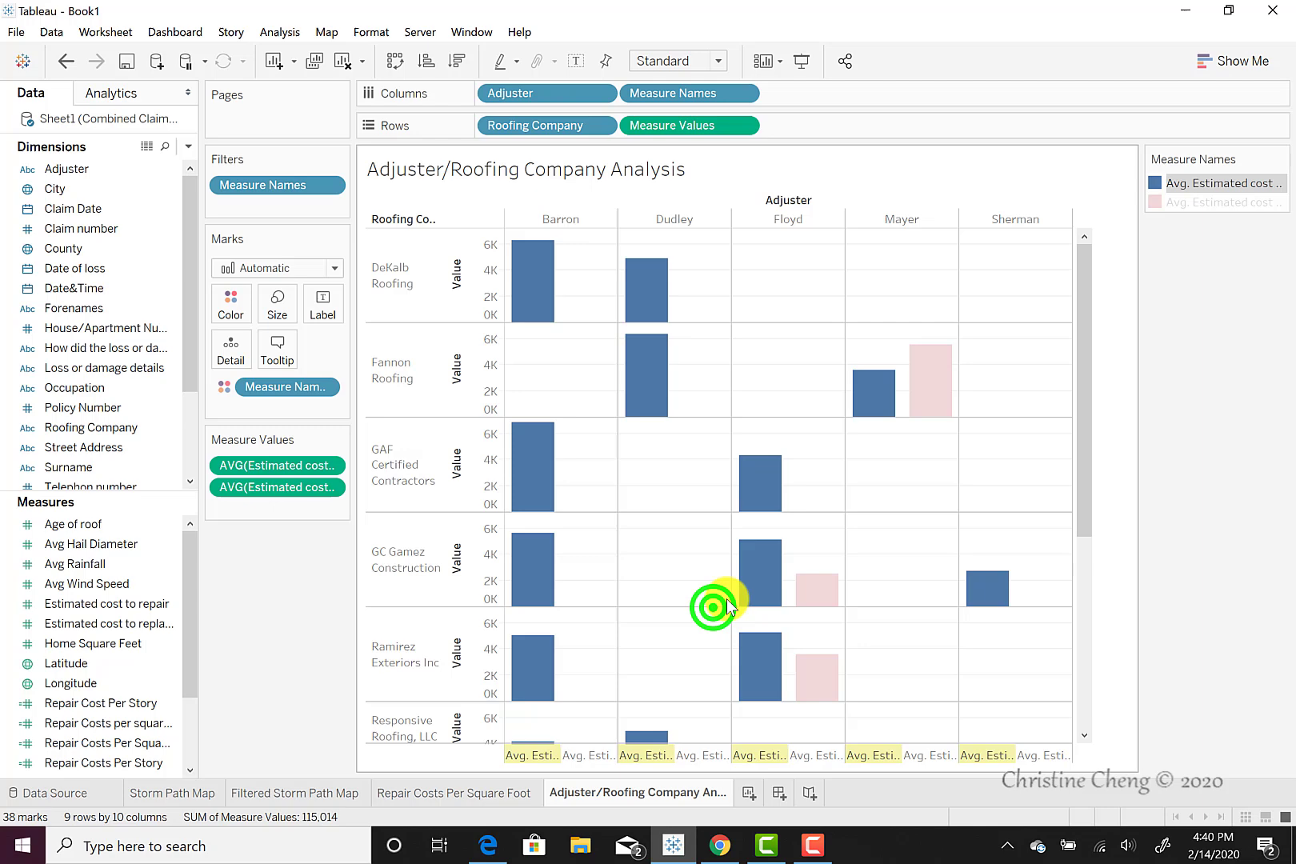
click(926, 409)
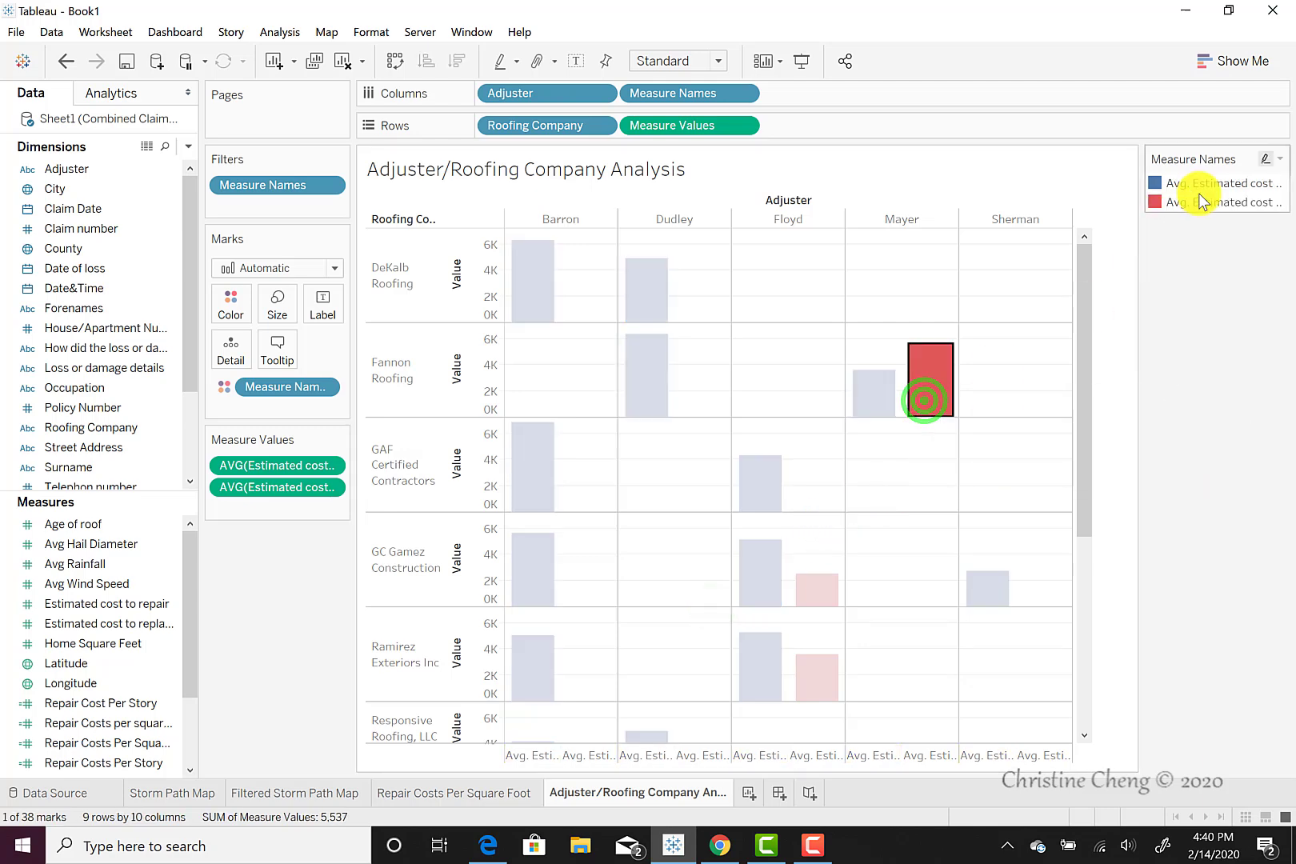
- Recolor the average replace cost legend item to orange in Edit Colors
right_click(1179, 202)
click(1157, 213)
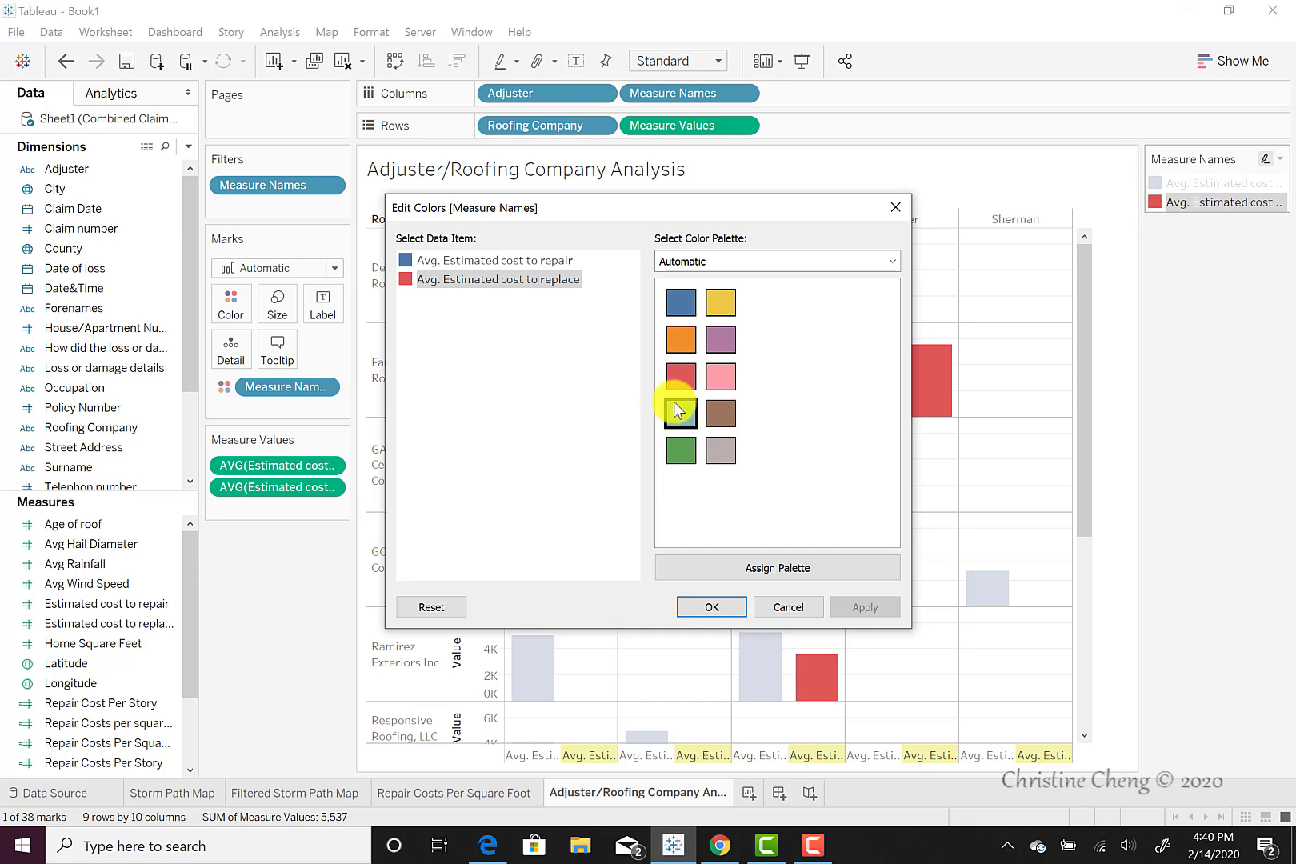
click(675, 347)
click(867, 606)
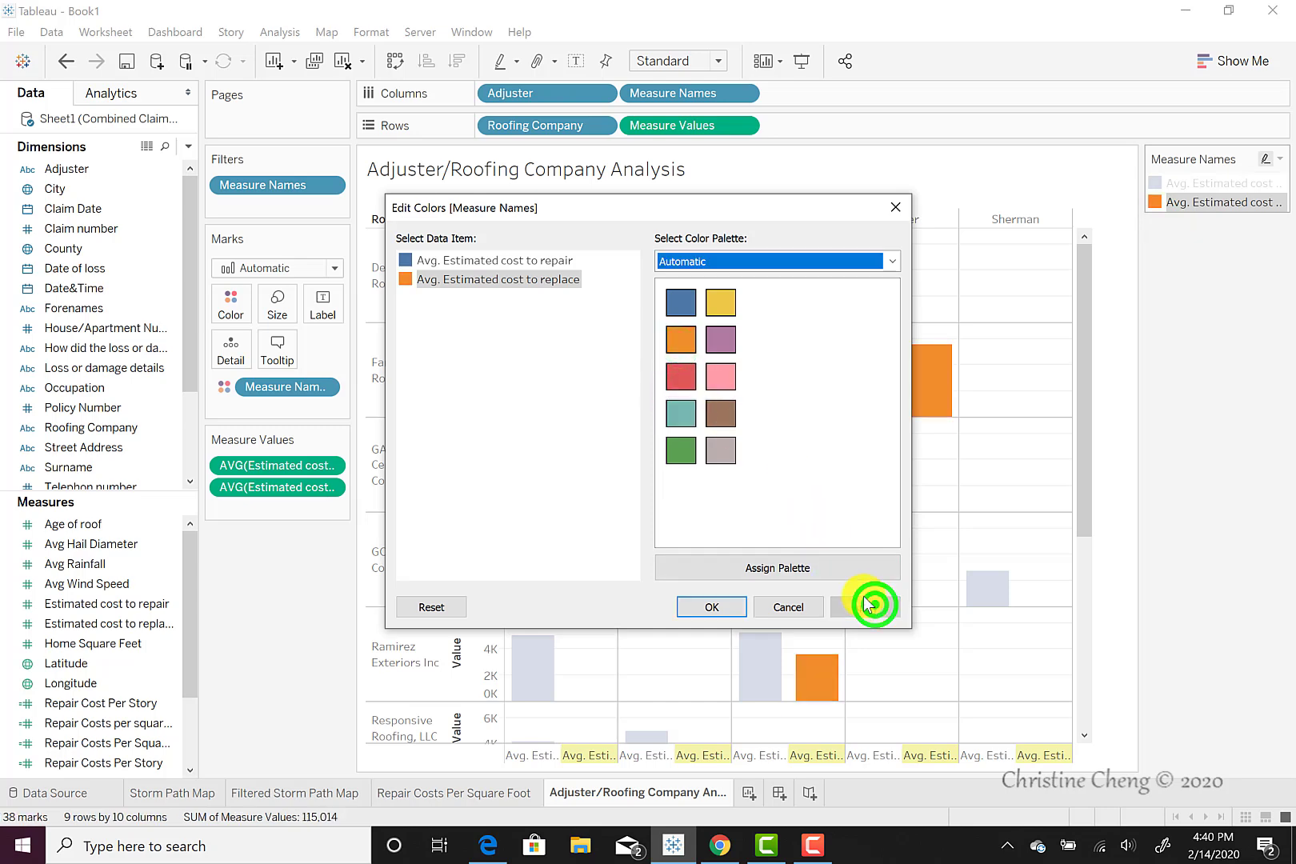
click(737, 604)
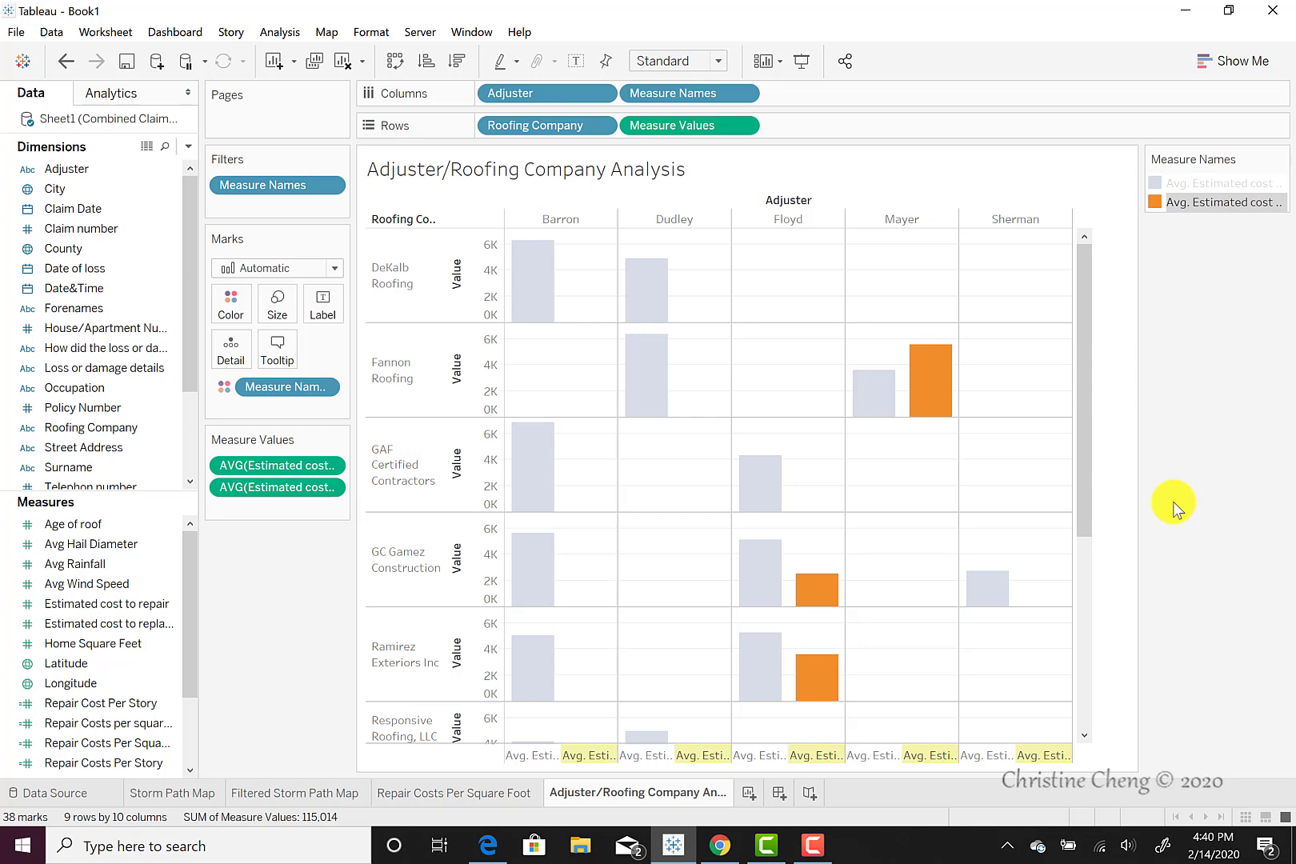